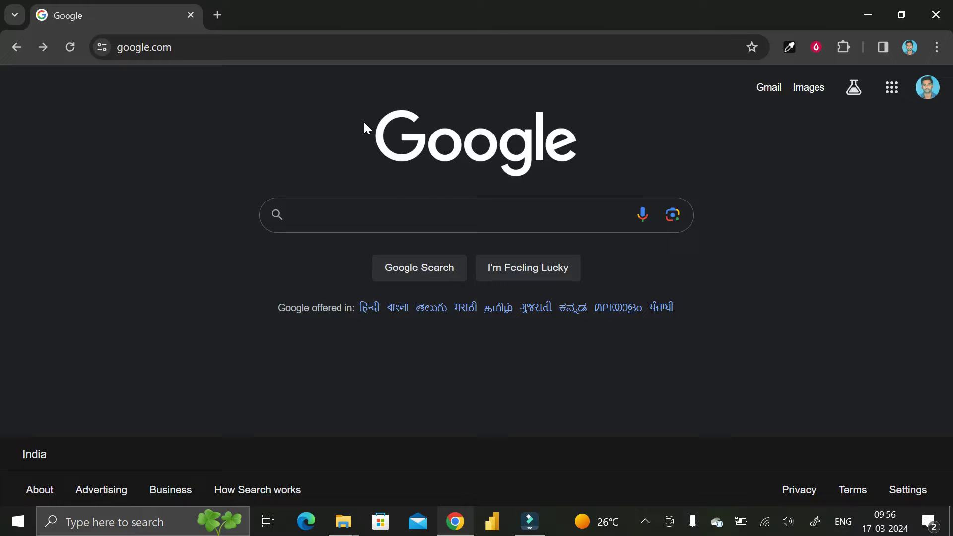
Rerun the recent 'audacity download' Google search from the search box suggestions.
{"action": "left_click", "coordinate": [360, 213]}
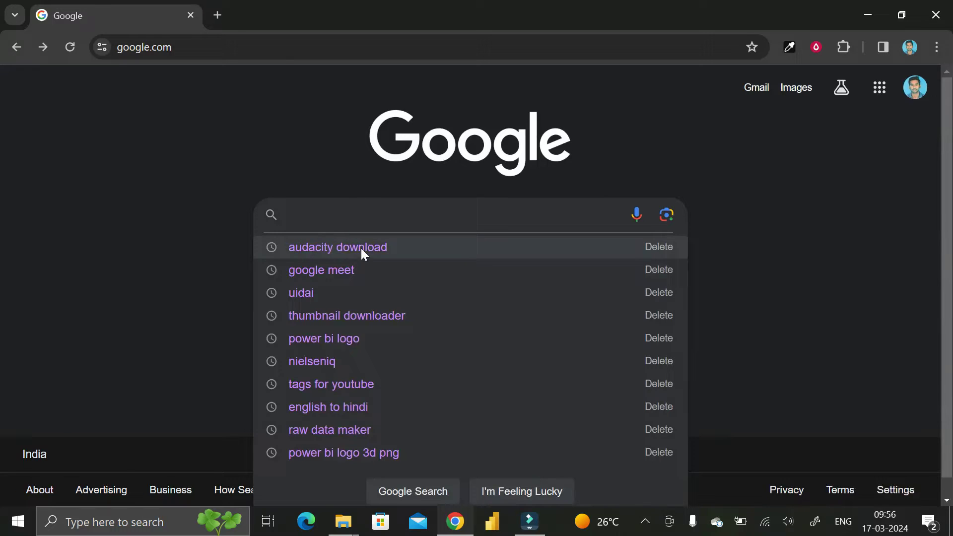
{"action": "left_click", "coordinate": [385, 248]}
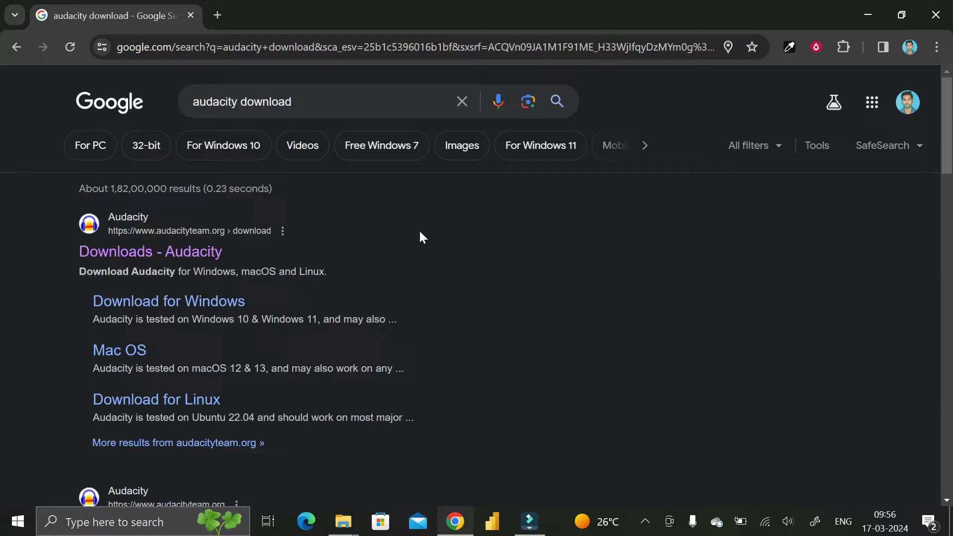
{"action": "scroll", "coordinate": [413, 246], "scroll_direction": "down", "scroll_amount": 2}
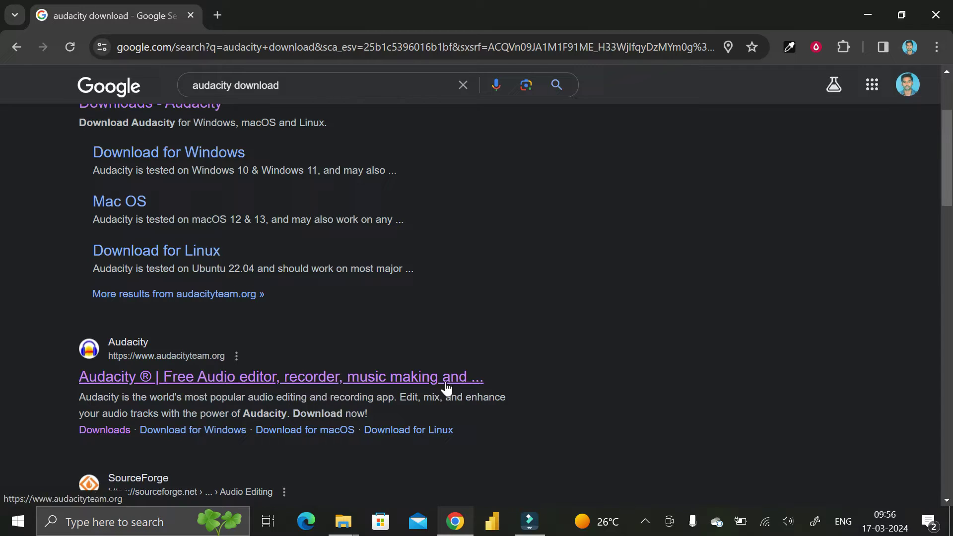
Go from the audacityteam.org result to the site's Downloads page listing version 3.4.2.
{"action": "left_click", "coordinate": [239, 381]}
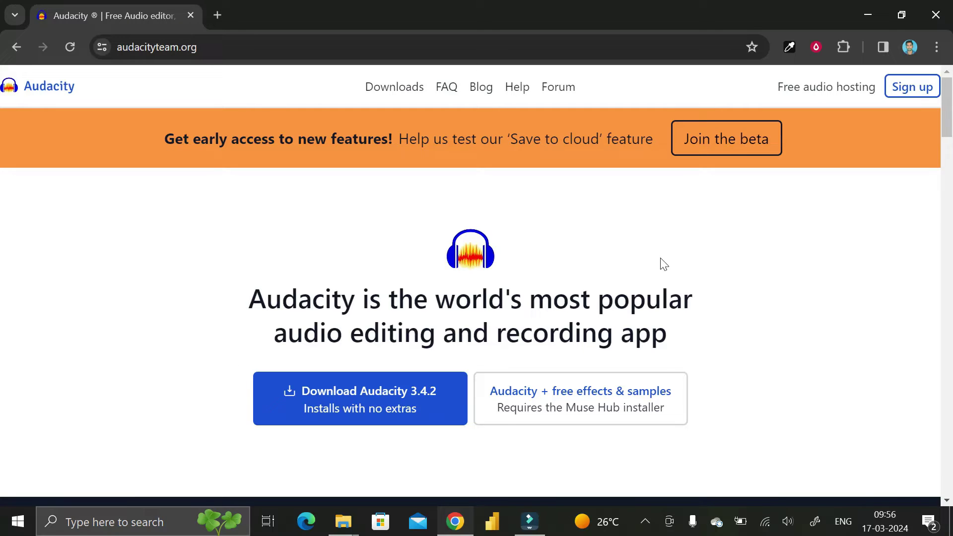
{"action": "scroll", "coordinate": [752, 328], "scroll_direction": "down", "scroll_amount": 4}
{"action": "scroll", "coordinate": [751, 328], "scroll_direction": "down", "scroll_amount": 2}
{"action": "scroll", "coordinate": [749, 330], "scroll_direction": "down", "scroll_amount": 4}
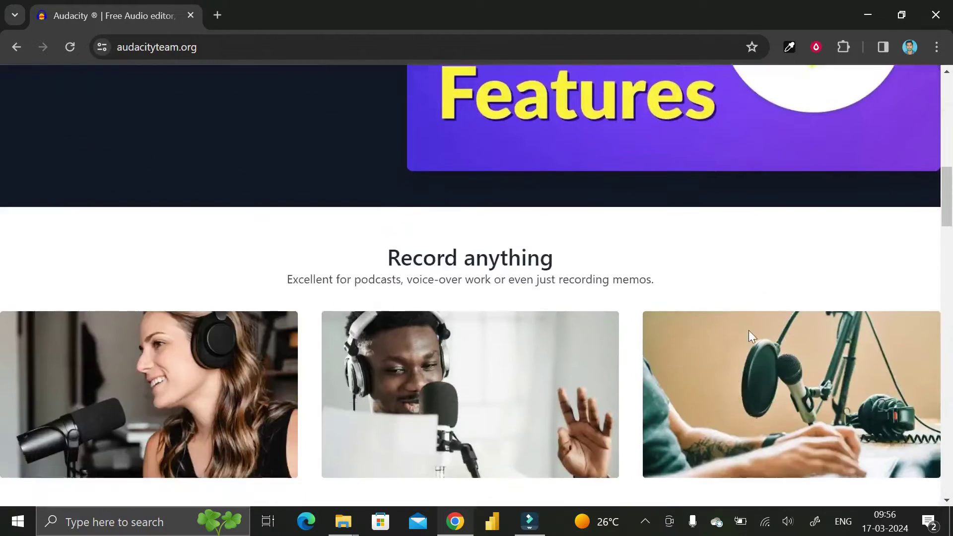
{"action": "scroll", "coordinate": [749, 331], "scroll_direction": "down", "scroll_amount": 2}
{"action": "scroll", "coordinate": [749, 331], "scroll_direction": "down", "scroll_amount": 2}
{"action": "scroll", "coordinate": [750, 330], "scroll_direction": "up", "scroll_amount": 10}
{"action": "scroll", "coordinate": [745, 334], "scroll_direction": "up", "scroll_amount": 5}
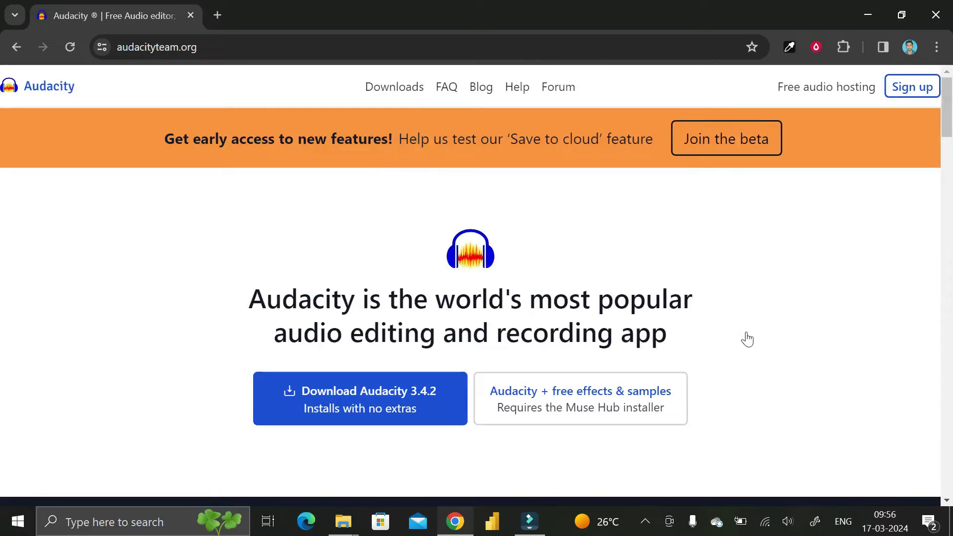
{"action": "left_click", "coordinate": [394, 91]}
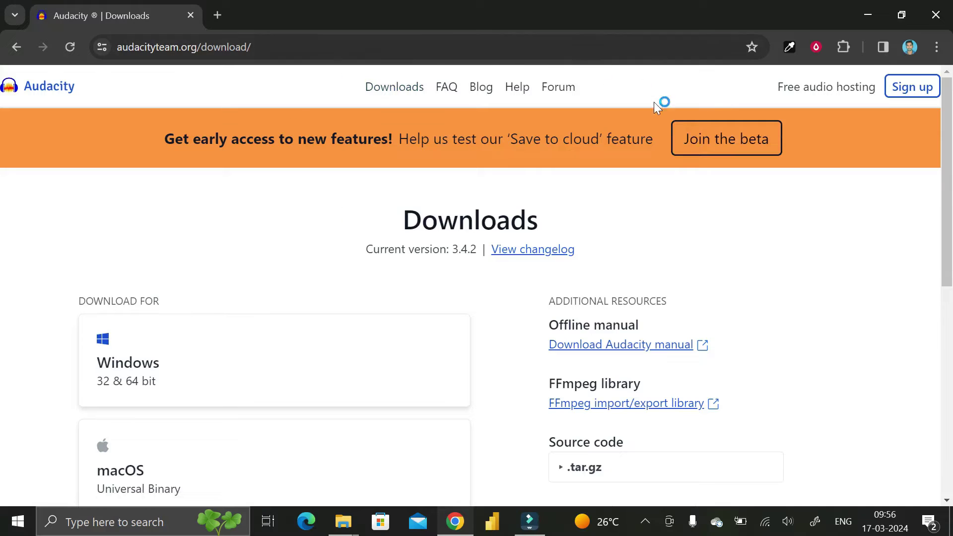
{"action": "scroll", "coordinate": [720, 219], "scroll_direction": "down", "scroll_amount": 2}
{"action": "scroll", "coordinate": [745, 231], "scroll_direction": "down", "scroll_amount": 3}
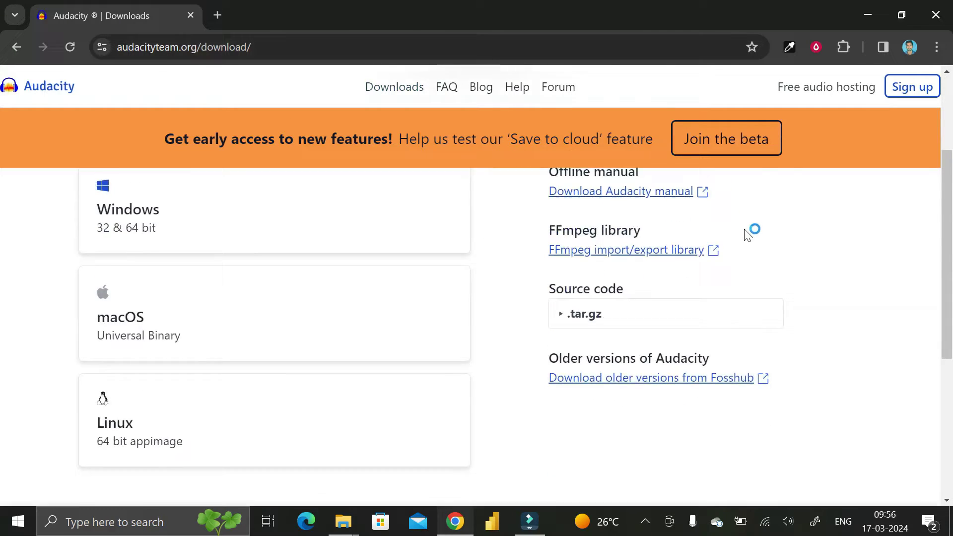
{"action": "scroll", "coordinate": [746, 236], "scroll_direction": "down", "scroll_amount": 1}
{"action": "scroll", "coordinate": [747, 237], "scroll_direction": "up", "scroll_amount": 6}
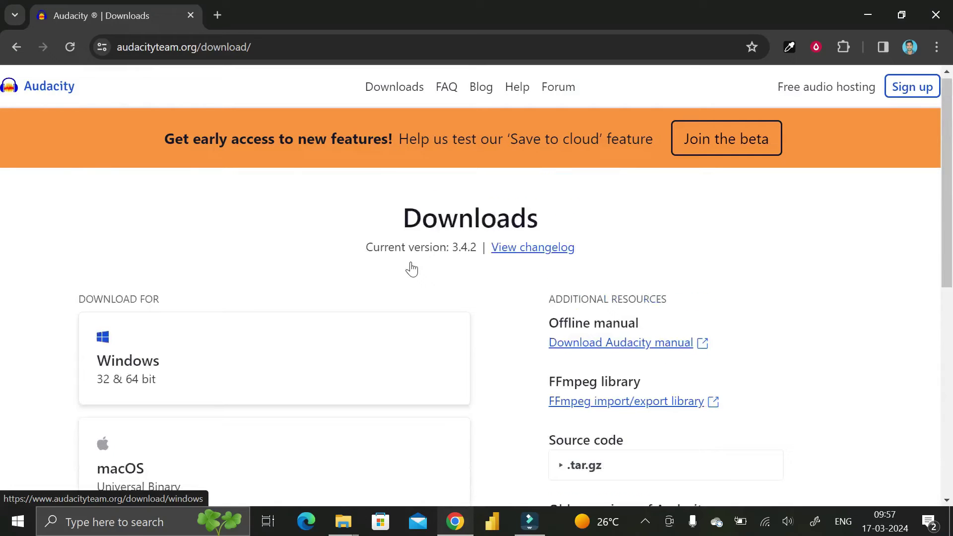
{"action": "scroll", "coordinate": [578, 266], "scroll_direction": "down", "scroll_amount": 2}
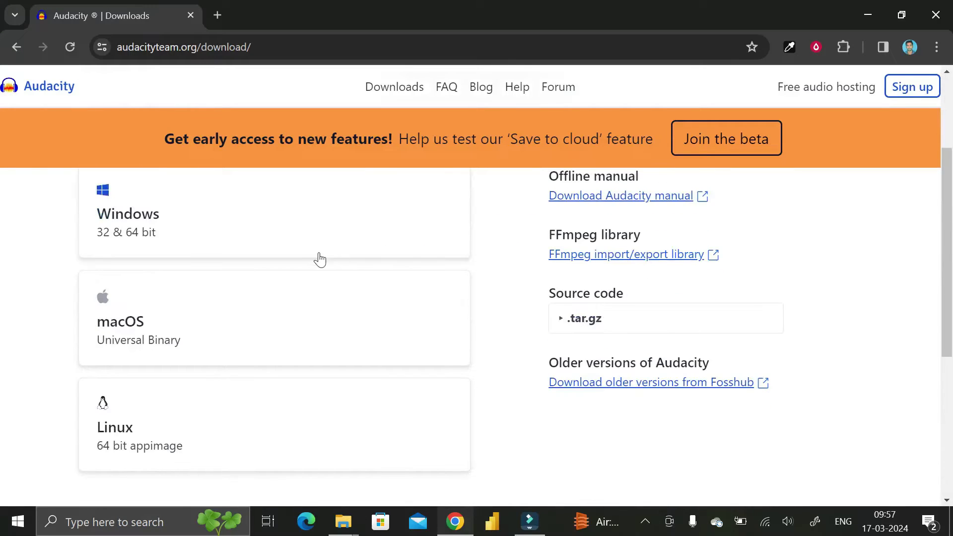
{"action": "scroll", "coordinate": [305, 257], "scroll_direction": "up", "scroll_amount": 1}
{"action": "scroll", "coordinate": [208, 300], "scroll_direction": "down", "scroll_amount": 1}
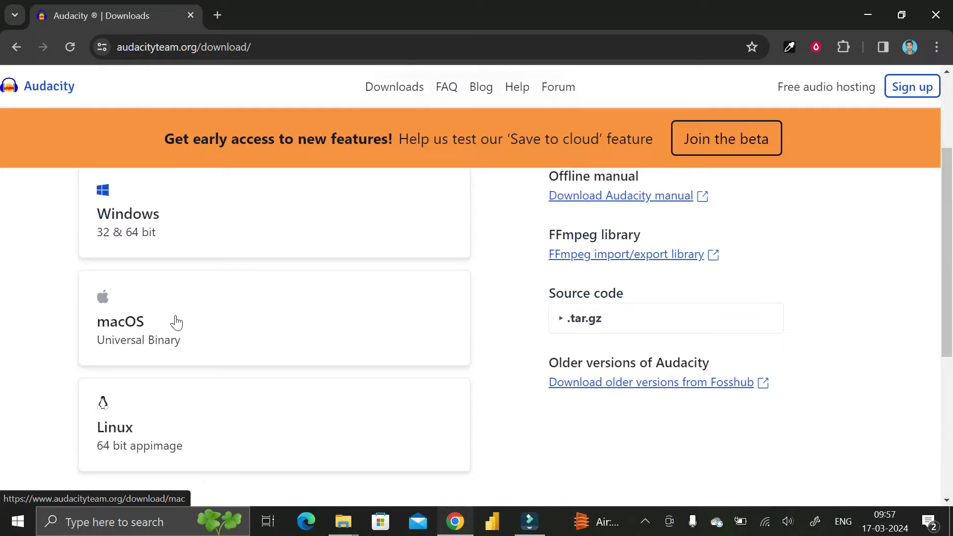
{"action": "scroll", "coordinate": [222, 364], "scroll_direction": "up", "scroll_amount": 1}
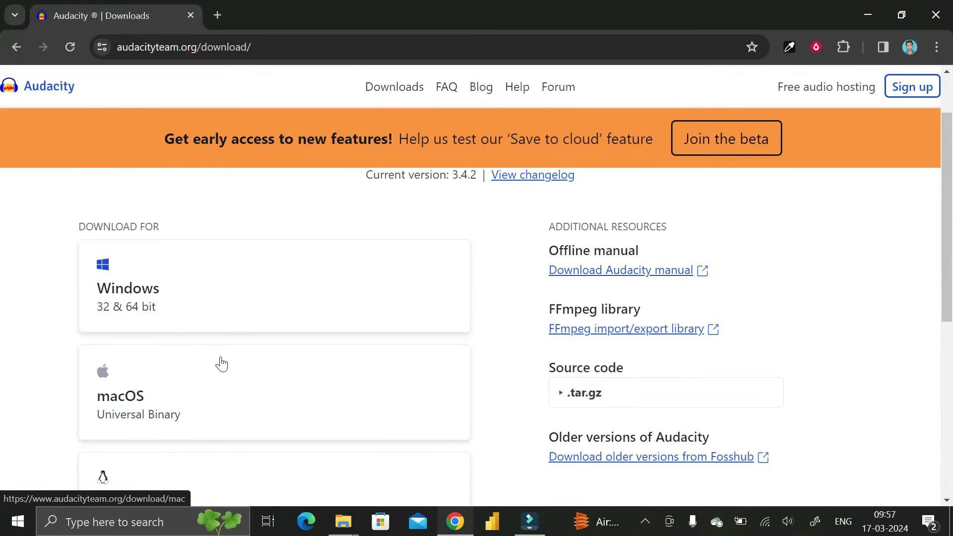
{"action": "scroll", "coordinate": [221, 364], "scroll_direction": "up", "scroll_amount": 1}
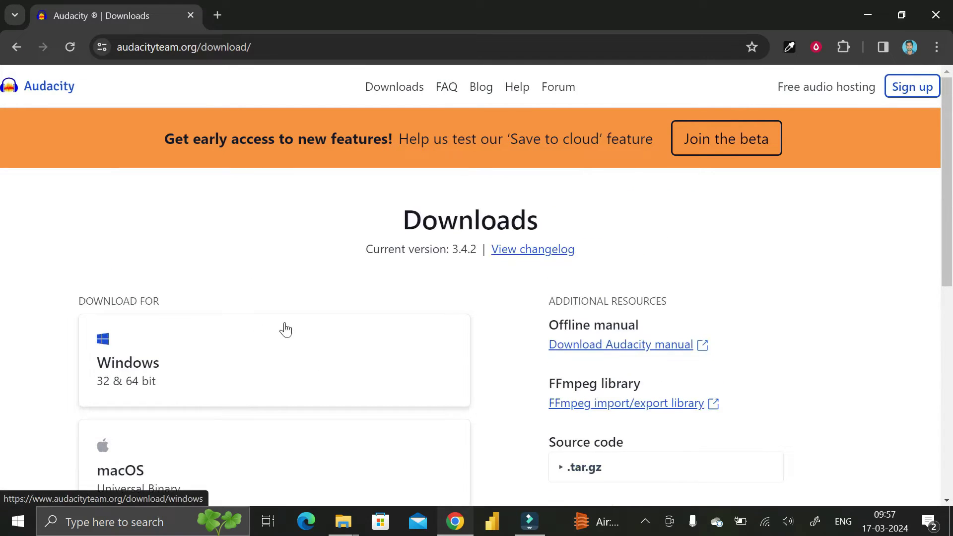
Download the 64-bit Windows .exe installer and check Chrome's recent downloads list.
{"action": "left_click", "coordinate": [256, 357]}
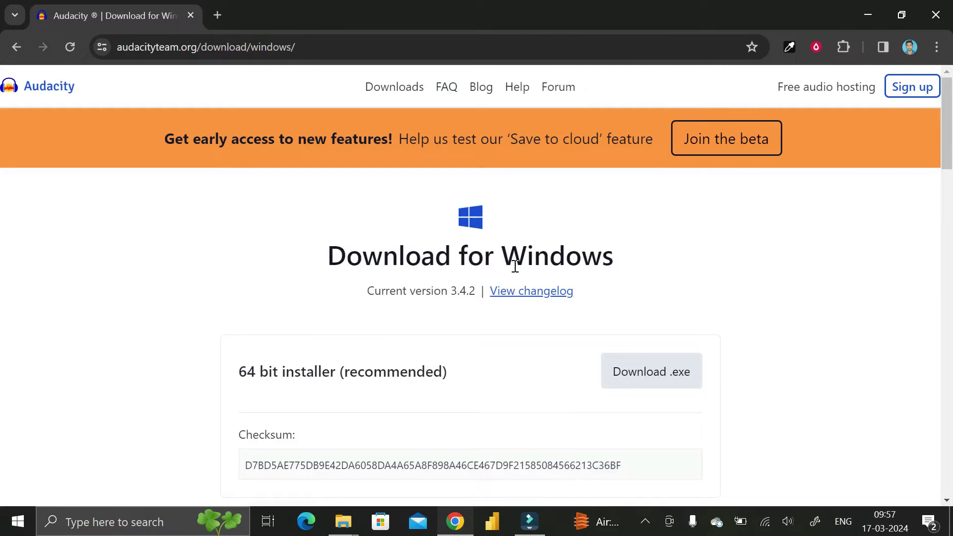
{"action": "scroll", "coordinate": [500, 276], "scroll_direction": "down", "scroll_amount": 2}
{"action": "scroll", "coordinate": [336, 261], "scroll_direction": "down", "scroll_amount": 2}
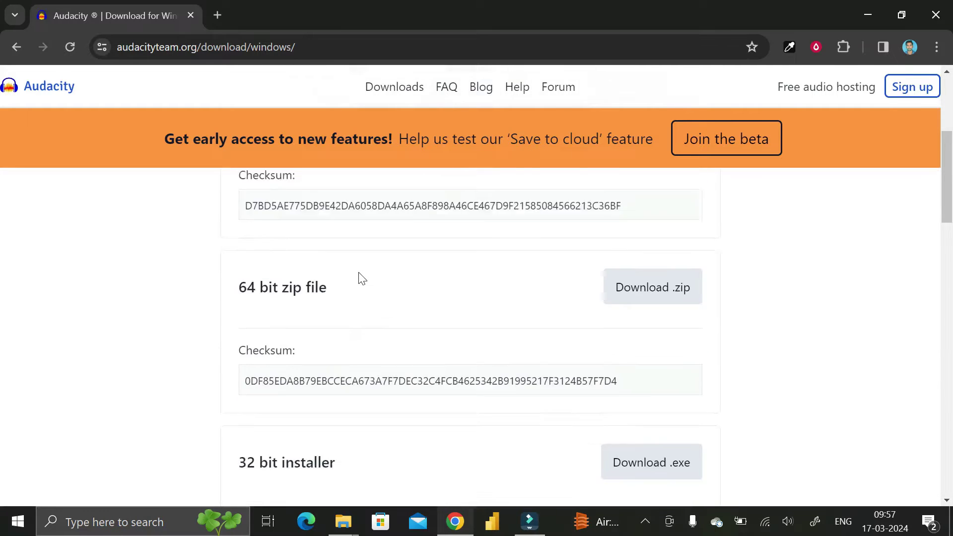
{"action": "scroll", "coordinate": [359, 278], "scroll_direction": "down", "scroll_amount": 2}
{"action": "scroll", "coordinate": [292, 383], "scroll_direction": "down", "scroll_amount": 1}
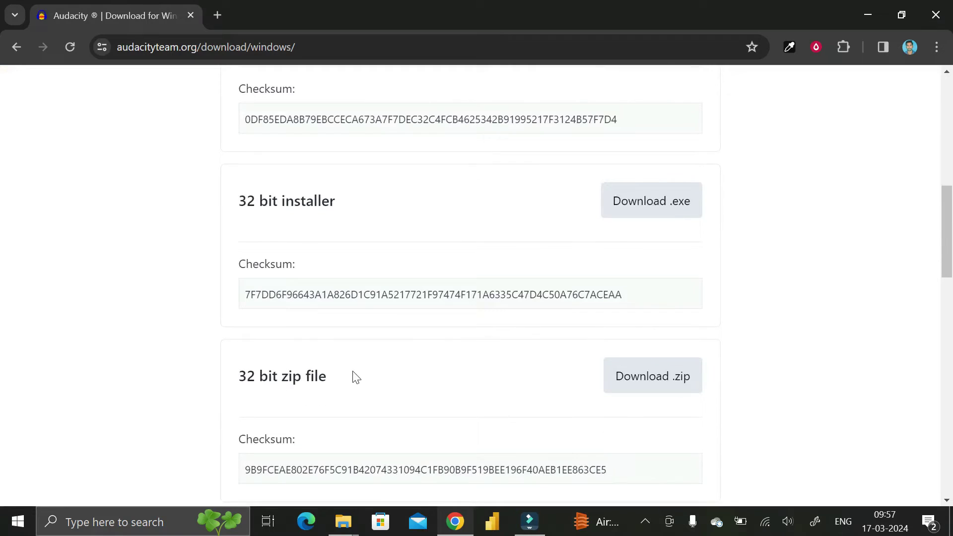
{"action": "scroll", "coordinate": [438, 346], "scroll_direction": "up", "scroll_amount": 1}
{"action": "scroll", "coordinate": [438, 347], "scroll_direction": "up", "scroll_amount": 2}
{"action": "scroll", "coordinate": [438, 346], "scroll_direction": "up", "scroll_amount": 1}
{"action": "scroll", "coordinate": [438, 346], "scroll_direction": "up", "scroll_amount": 2}
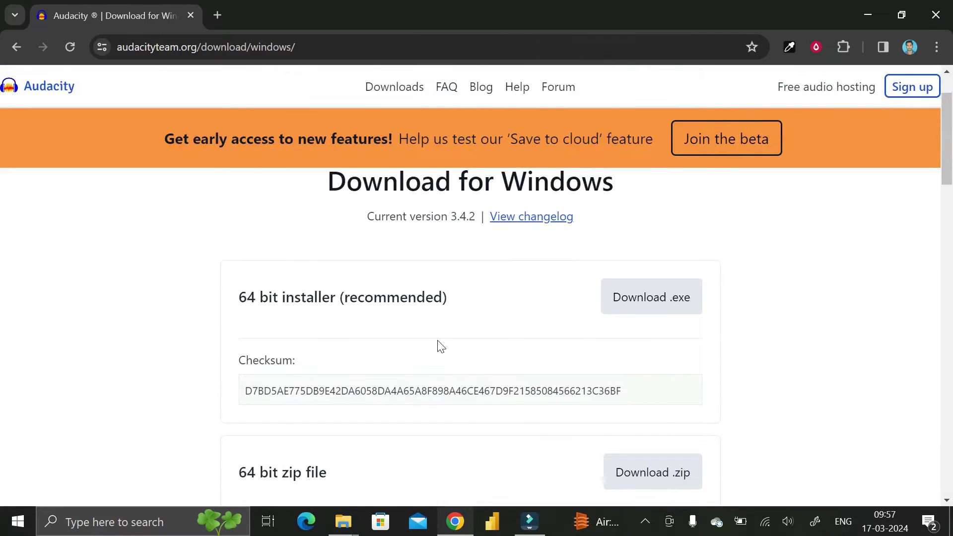
{"action": "scroll", "coordinate": [438, 347], "scroll_direction": "up", "scroll_amount": 1}
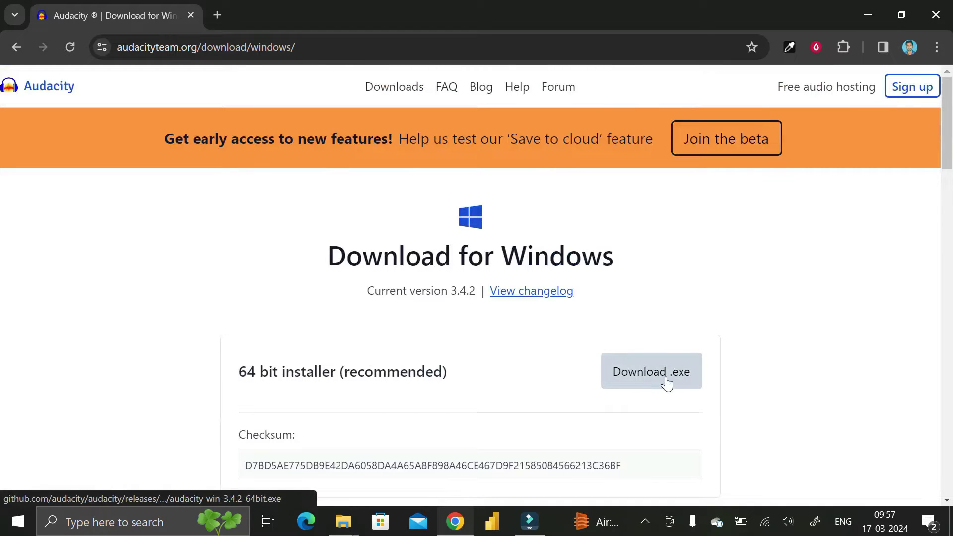
{"action": "scroll", "coordinate": [666, 383], "scroll_direction": "down", "scroll_amount": 3}
{"action": "scroll", "coordinate": [667, 383], "scroll_direction": "down", "scroll_amount": 3}
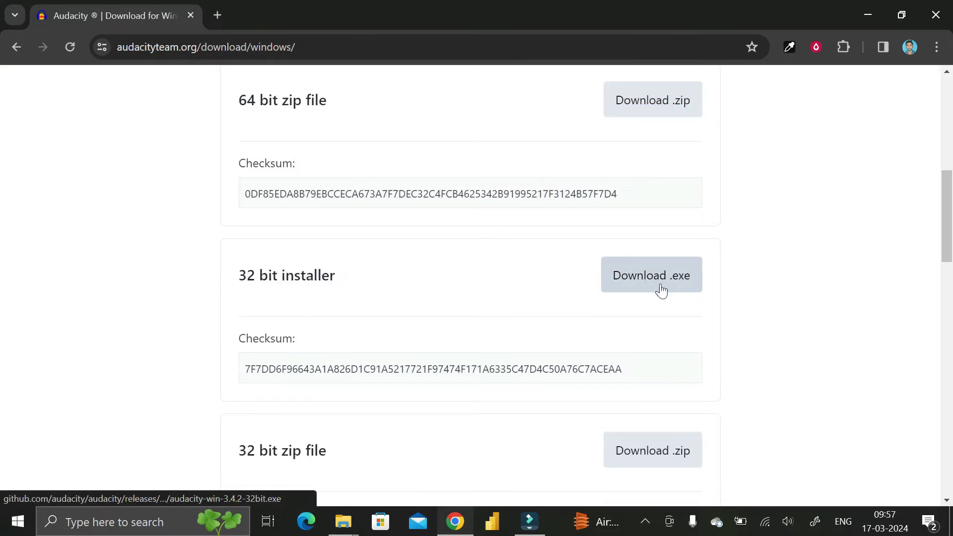
{"action": "scroll", "coordinate": [661, 291], "scroll_direction": "up", "scroll_amount": 4}
{"action": "scroll", "coordinate": [662, 291], "scroll_direction": "up", "scroll_amount": 2}
{"action": "scroll", "coordinate": [662, 291], "scroll_direction": "down", "scroll_amount": 1}
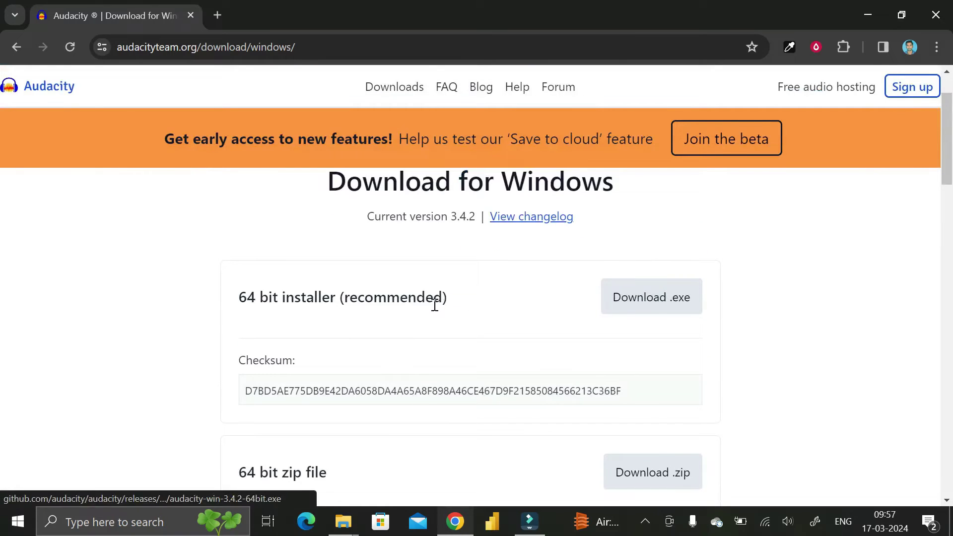
{"action": "left_click", "coordinate": [658, 307]}
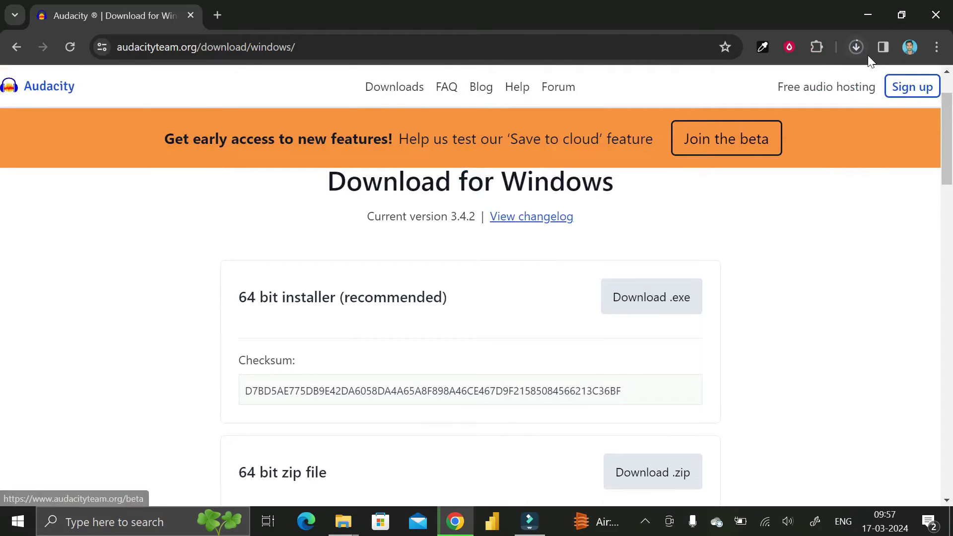
{"action": "left_click", "coordinate": [856, 47]}
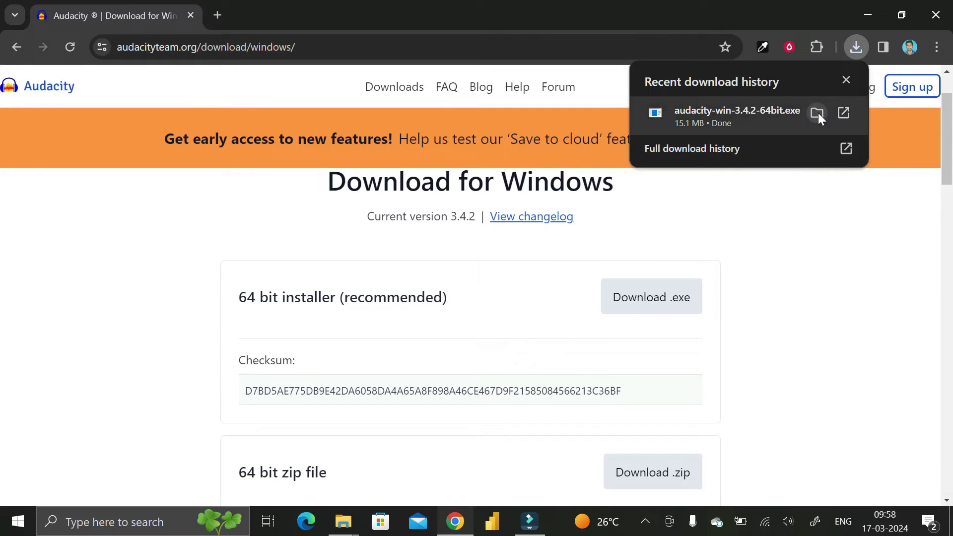
Show the downloaded file in its folder and launch audacity-win-3.4.2-64bit.
{"action": "mouse_move", "coordinate": [737, 117]}
{"action": "left_click", "coordinate": [817, 112]}
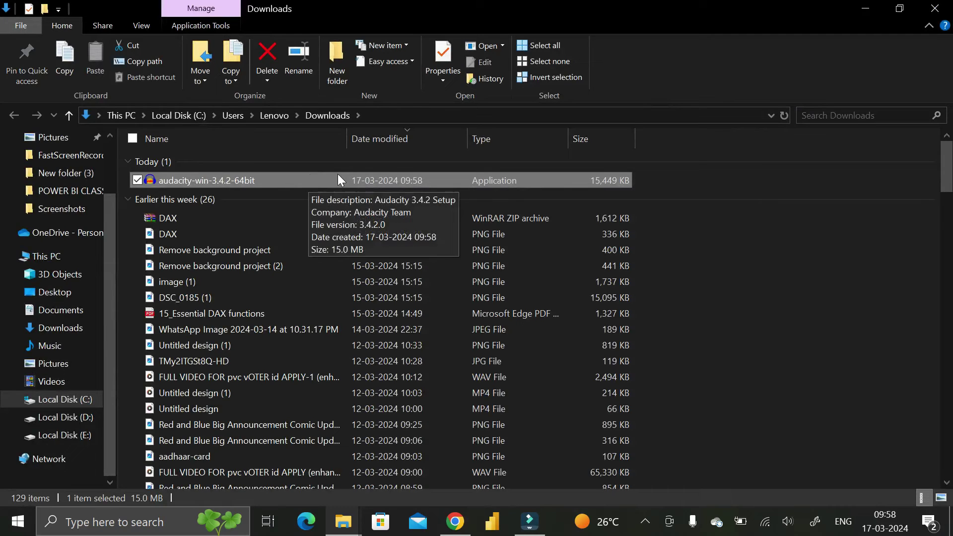
{"action": "double_click", "coordinate": [291, 180]}
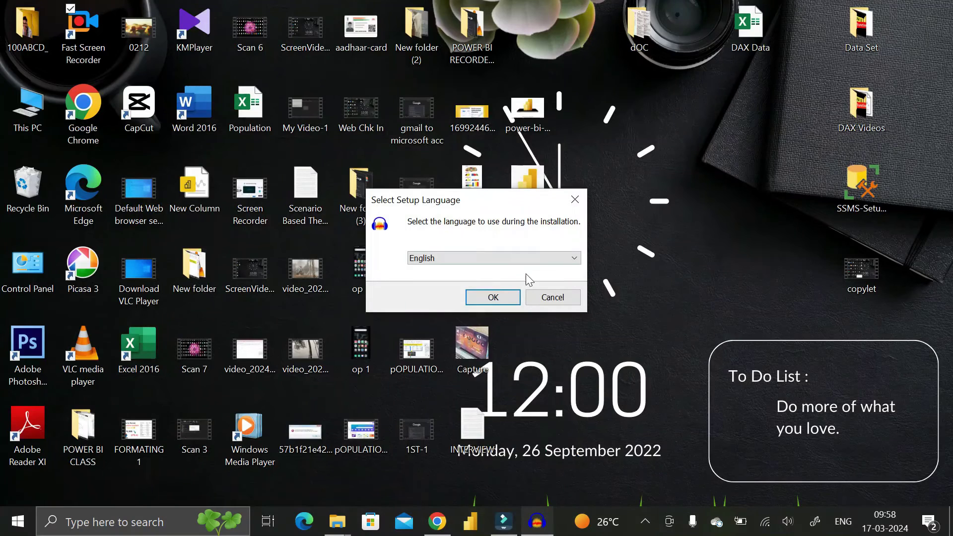
Run setup in English with the default install folder and desktop shortcut, then start installing.
{"action": "left_click", "coordinate": [493, 297]}
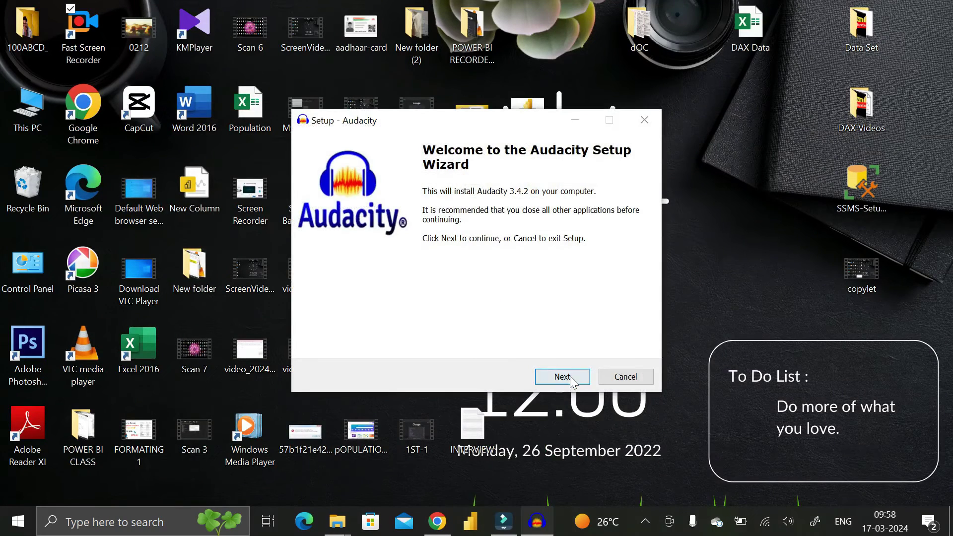
{"action": "left_click", "coordinate": [570, 376]}
{"action": "scroll", "coordinate": [562, 329], "scroll_direction": "down", "scroll_amount": 1}
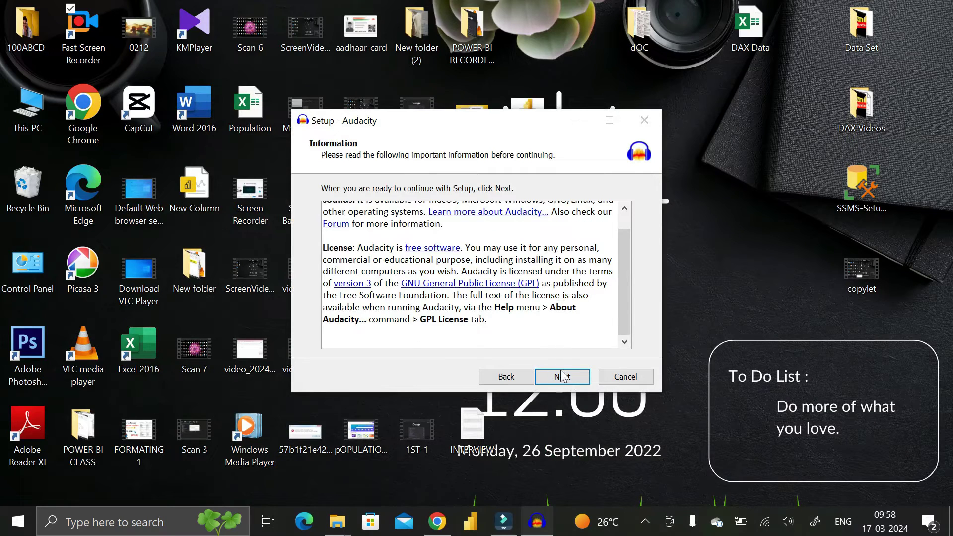
{"action": "left_click", "coordinate": [564, 377]}
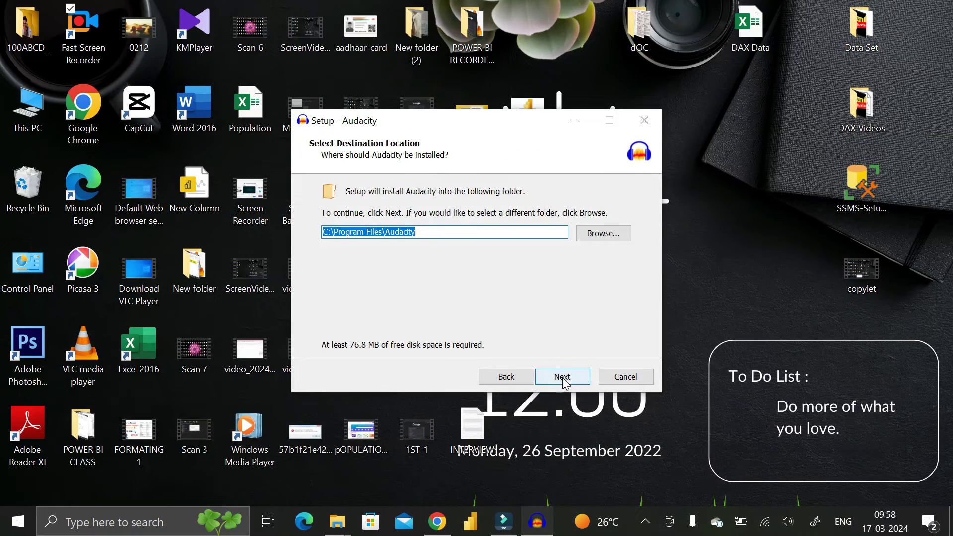
{"action": "left_click", "coordinate": [565, 379]}
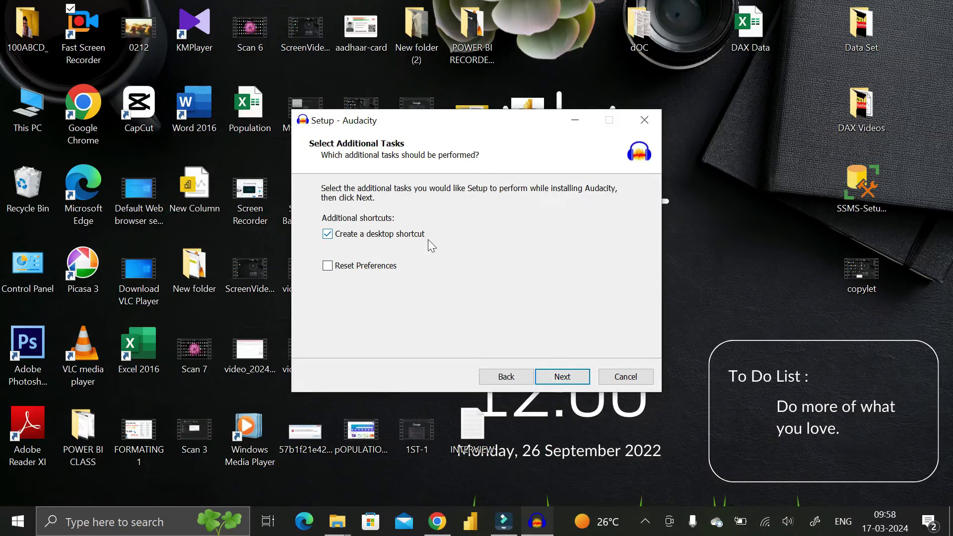
{"action": "left_click", "coordinate": [569, 383]}
{"action": "left_click", "coordinate": [566, 378]}
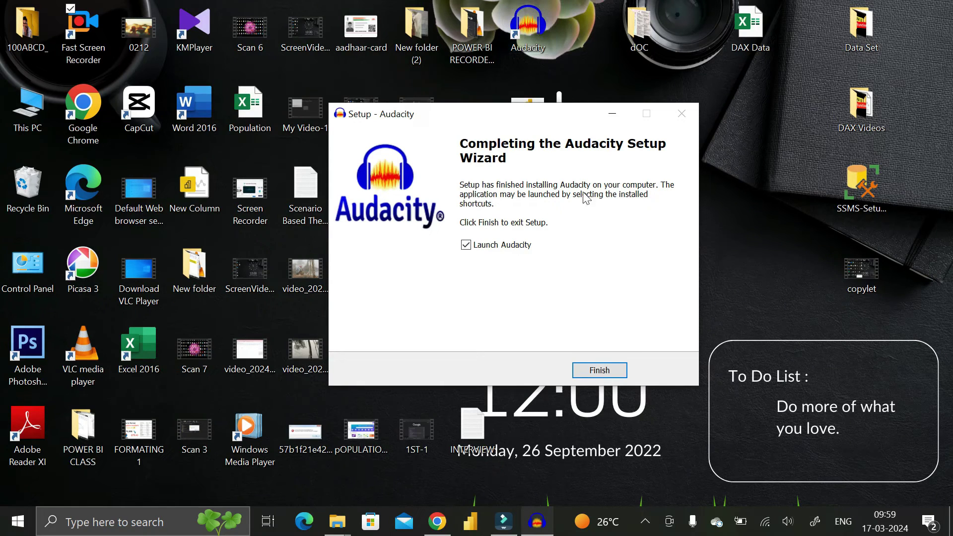
Close the finished wizard, refresh the desktop, and launch Audacity from its new shortcut.
{"action": "left_click", "coordinate": [606, 372]}
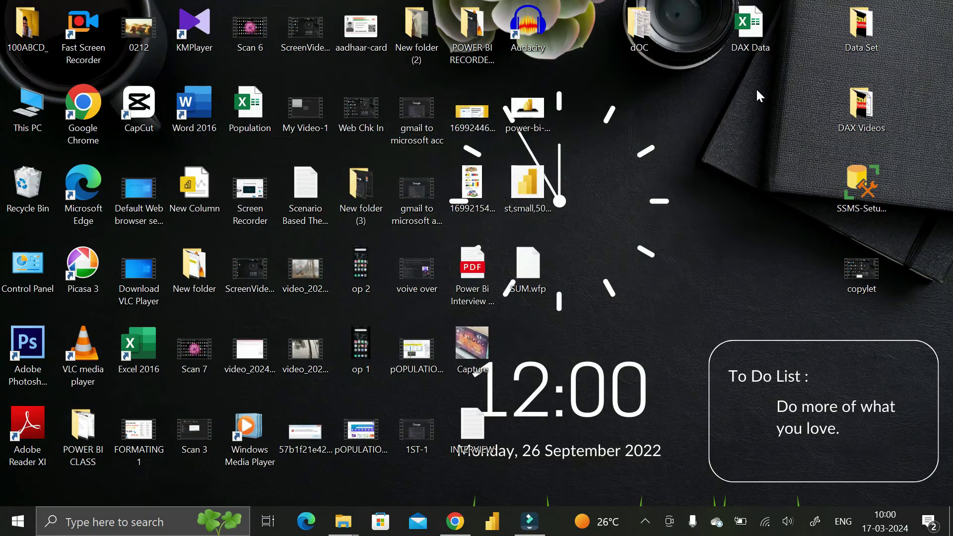
{"action": "right_click", "coordinate": [716, 62]}
{"action": "left_click", "coordinate": [707, 107]}
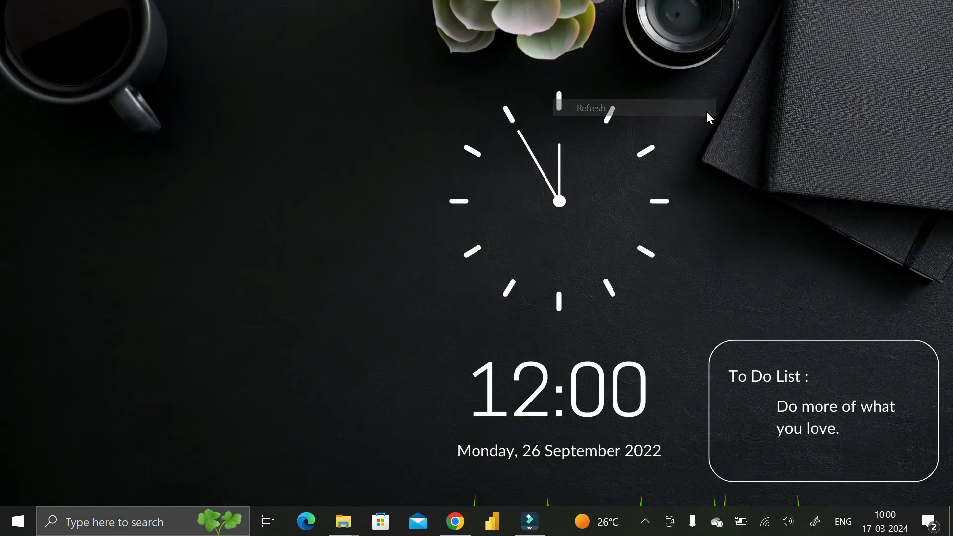
{"action": "left_click", "coordinate": [540, 33]}
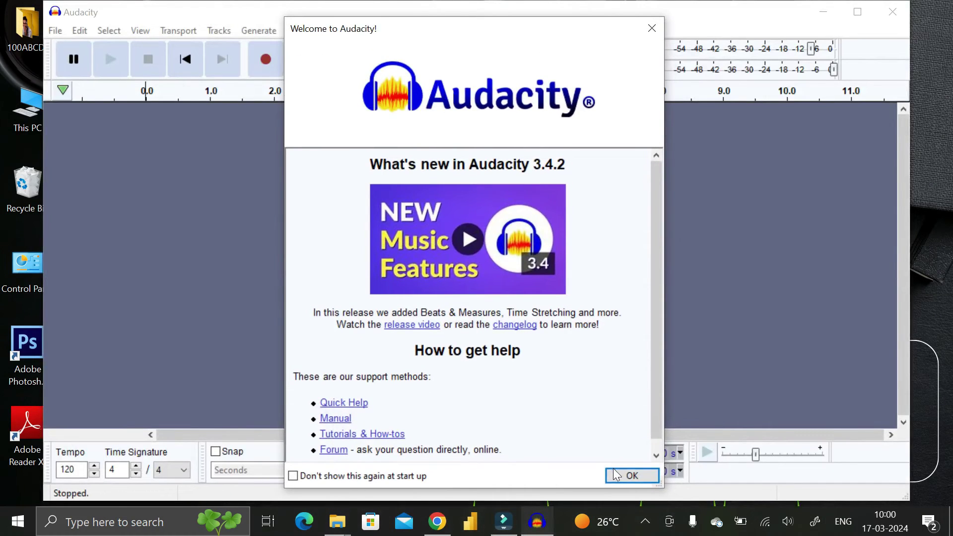
Close the 'Welcome to Audacity' dialog and maximize the empty project window.
{"action": "left_click", "coordinate": [629, 478]}
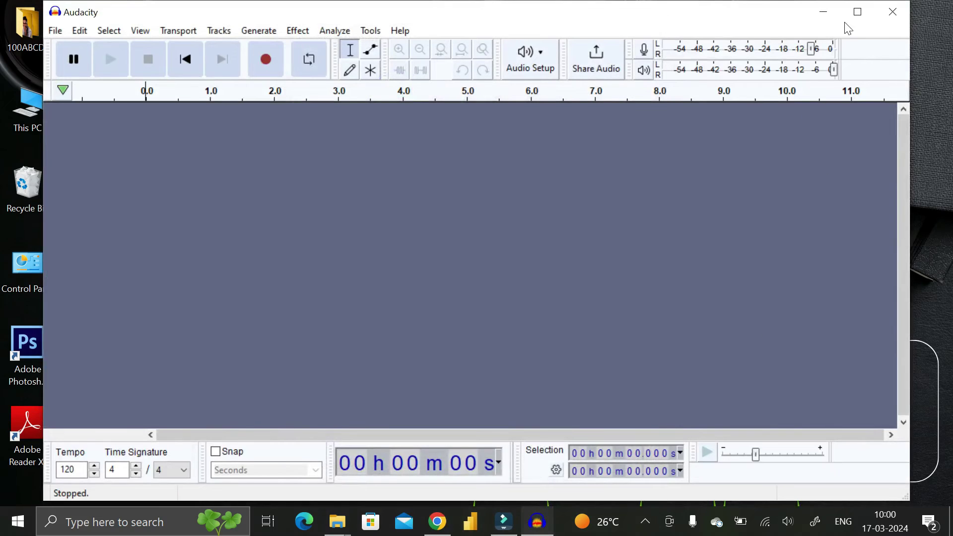
{"action": "left_click", "coordinate": [857, 12]}
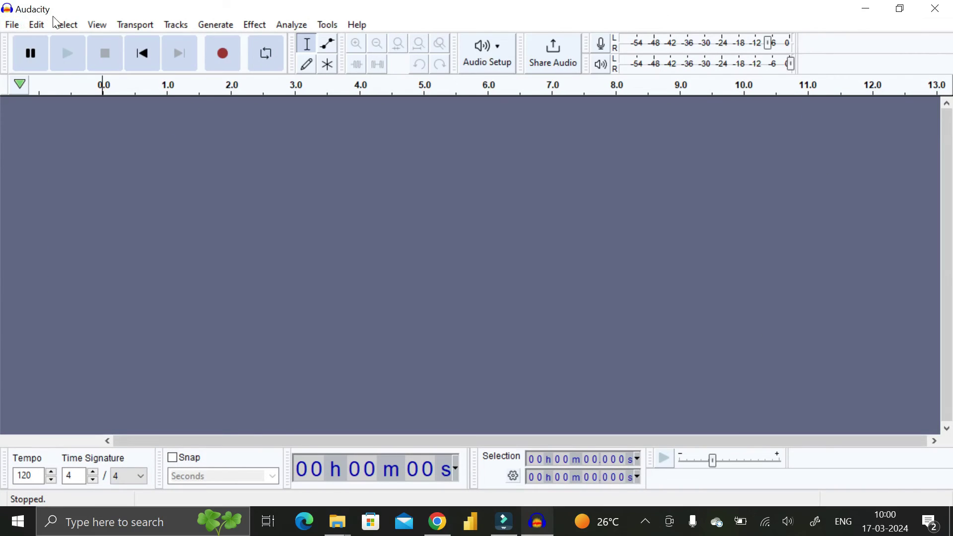